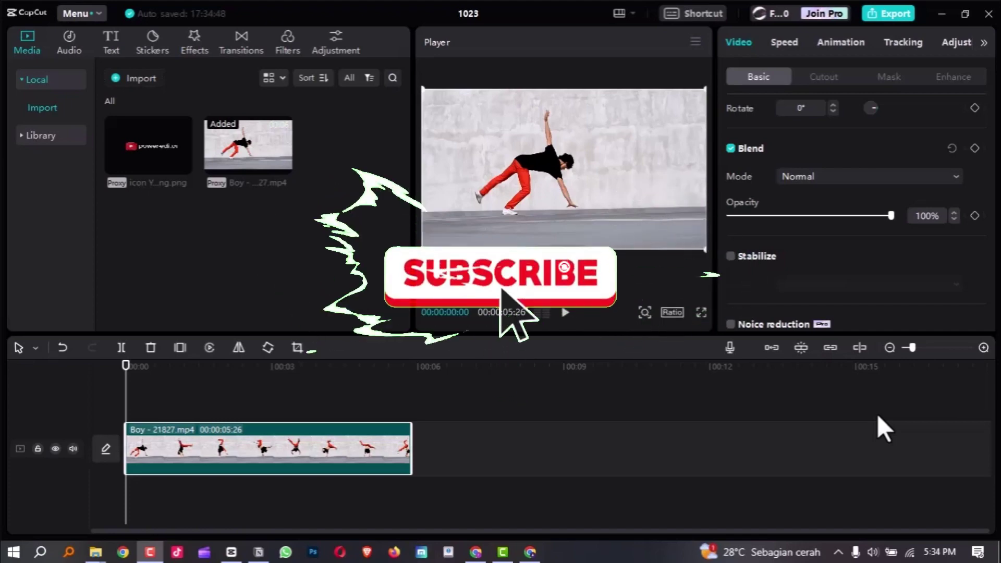
Place icon YT opening.png on a new track above the Boy video, starting at the beginning of the timeline.
left_click_drag(172, 365, 205, 392)
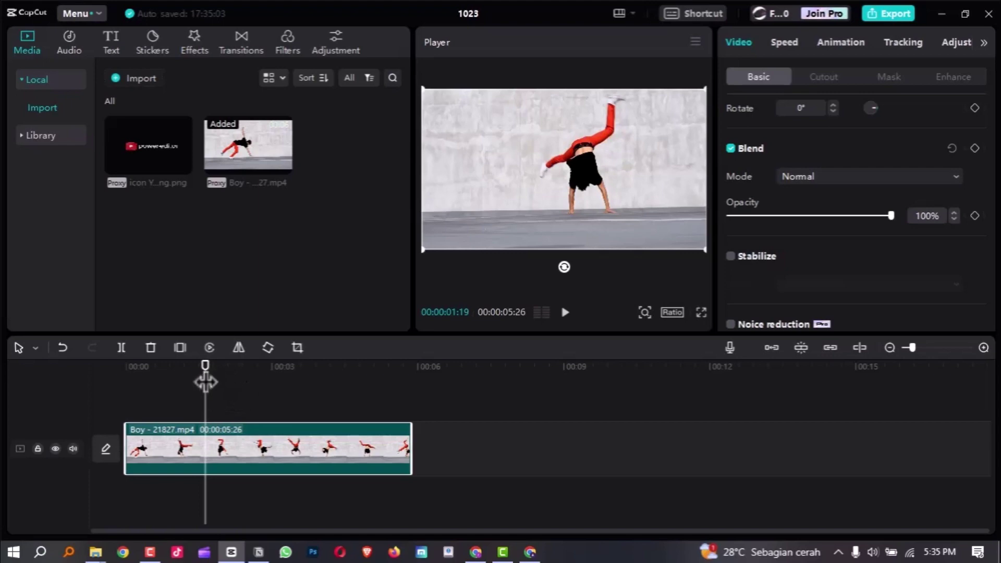
left_click_drag(205, 381, 273, 384)
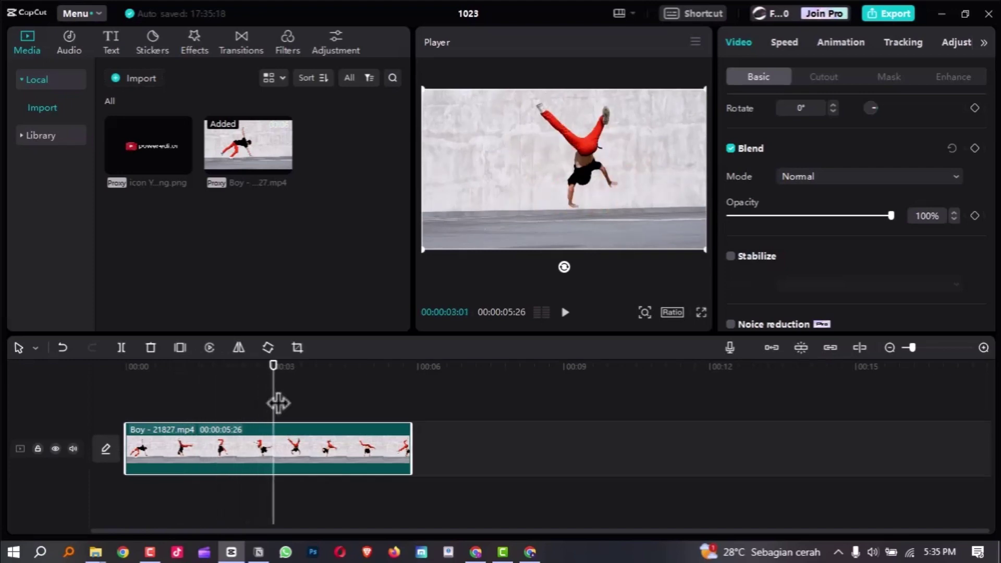
left_click_drag(276, 385, 181, 411)
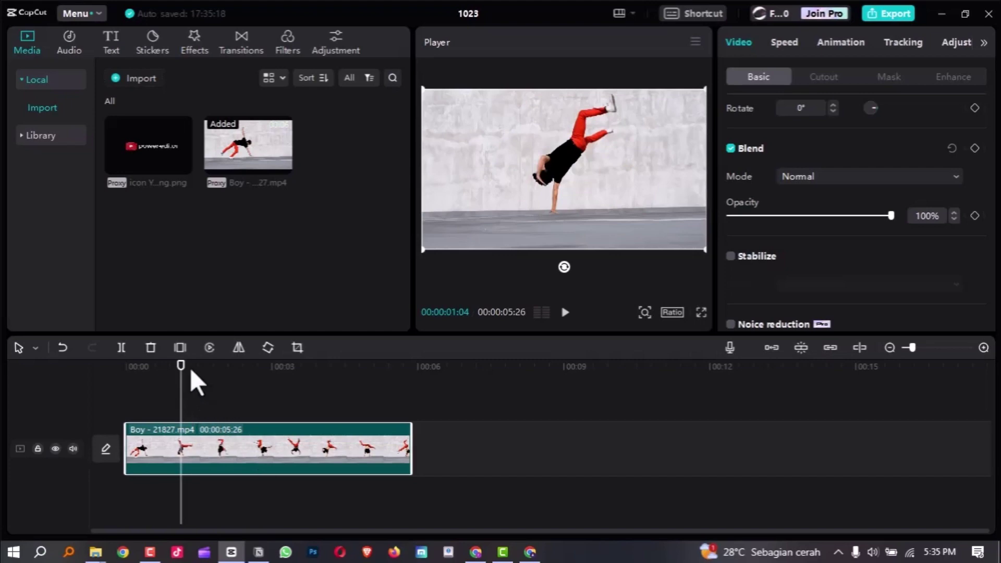
left_click_drag(177, 381, 137, 409)
left_click_drag(180, 157, 220, 377)
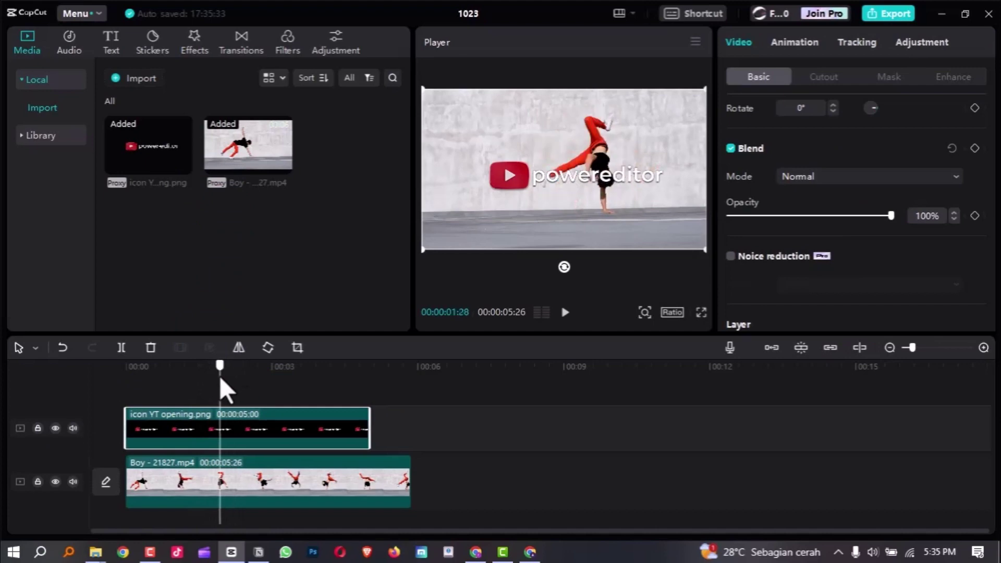
Add the horizontal Sugar Bomb animation from the stock library to a new top track, aligned to the start of the timeline.
left_click(31, 135)
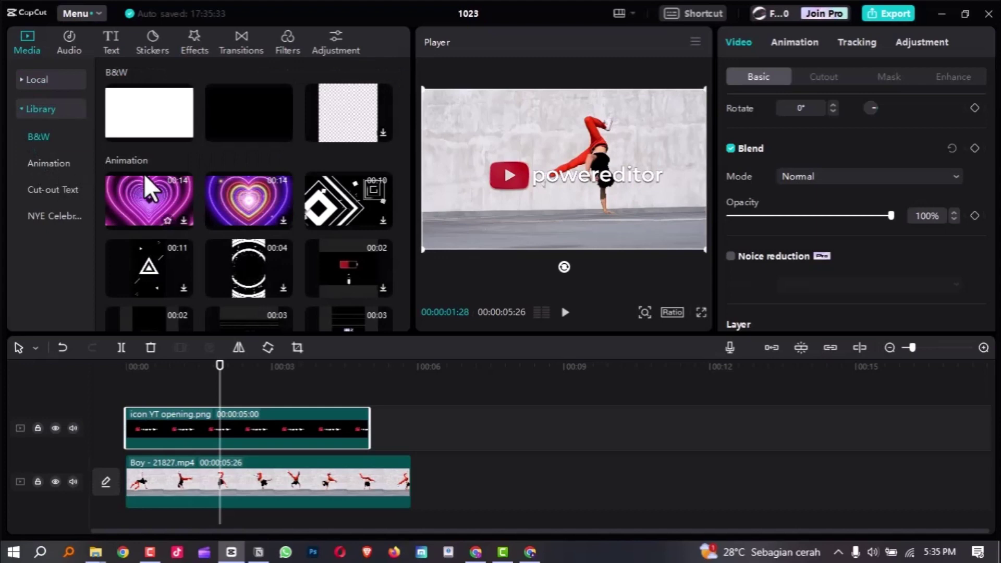
scroll(247, 221, "down", 2)
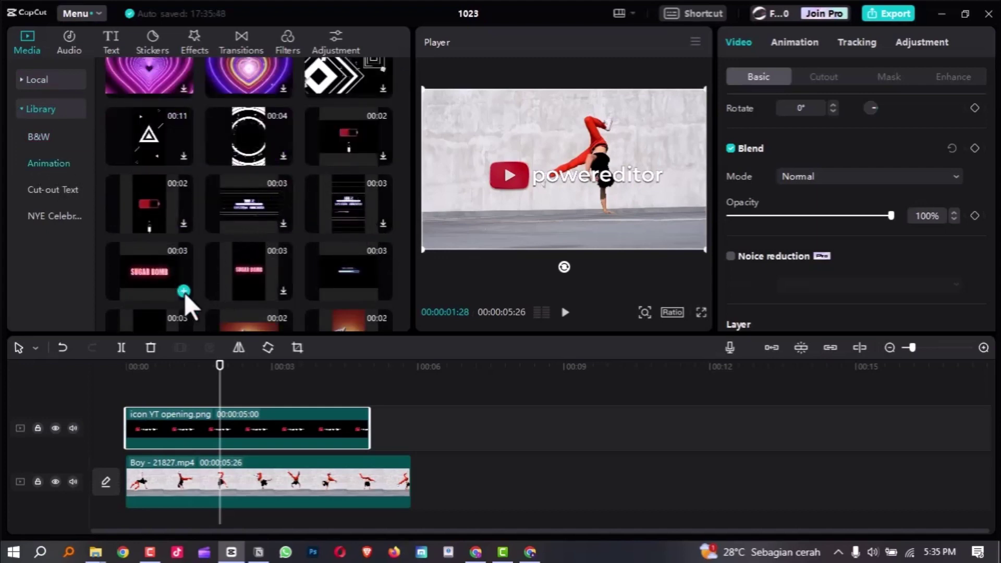
left_click(183, 292)
left_click_drag(268, 421, 174, 422)
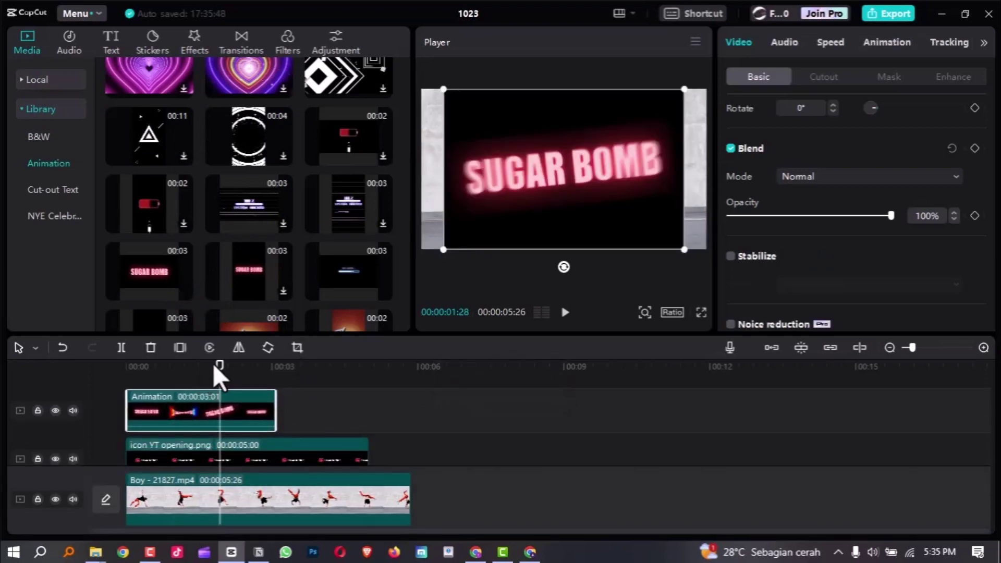
left_click_drag(223, 369, 138, 397)
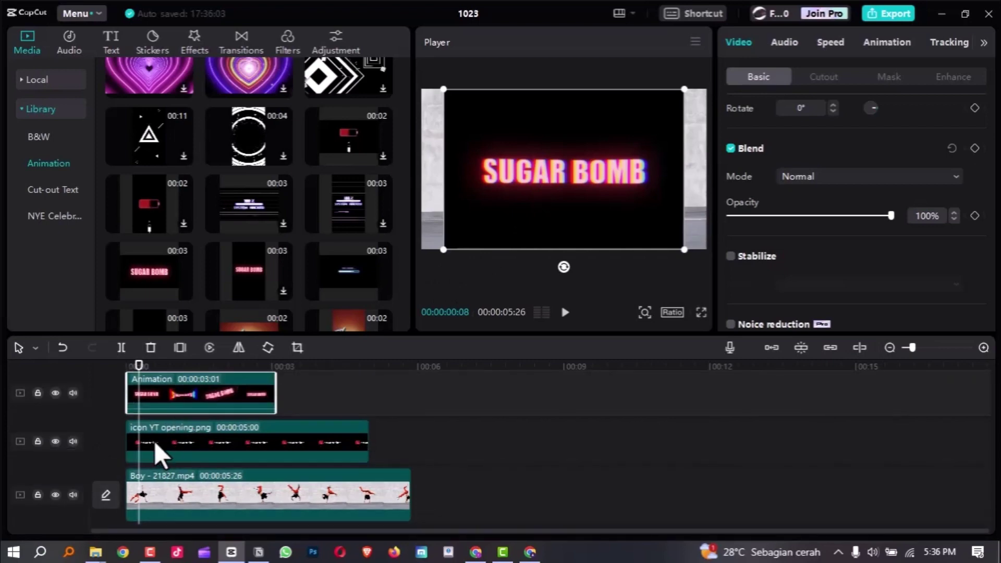
Move the icon YT opening.png clip to the track above the Sugar Bomb animation and scrub through the overlap.
left_click_drag(154, 441, 152, 389)
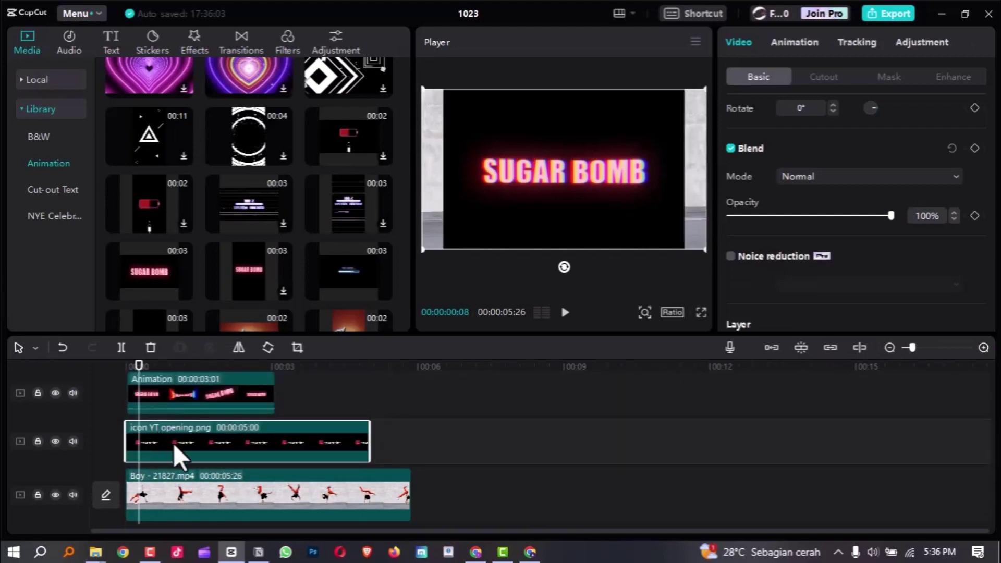
left_click_drag(173, 443, 164, 403)
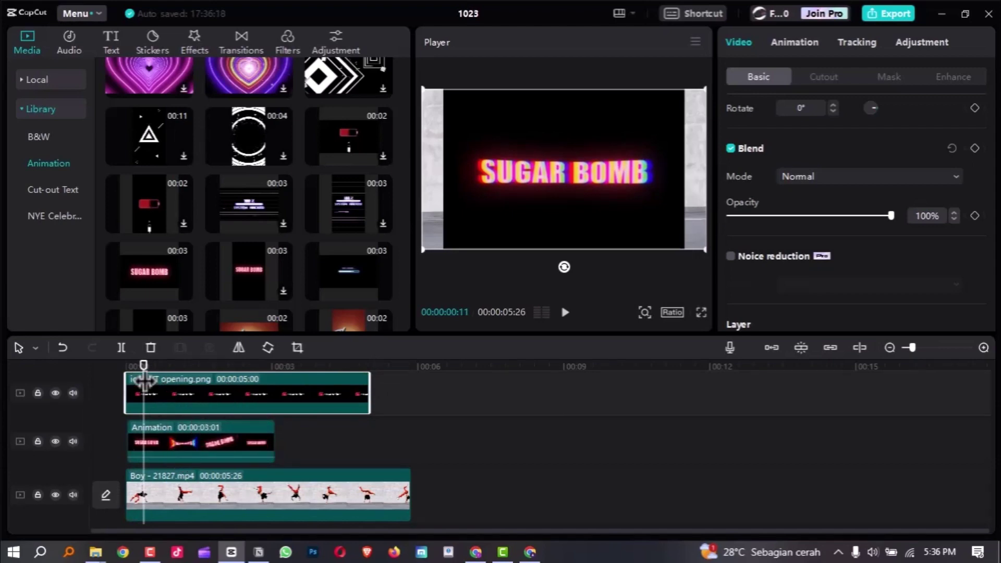
left_click_drag(143, 381, 195, 380)
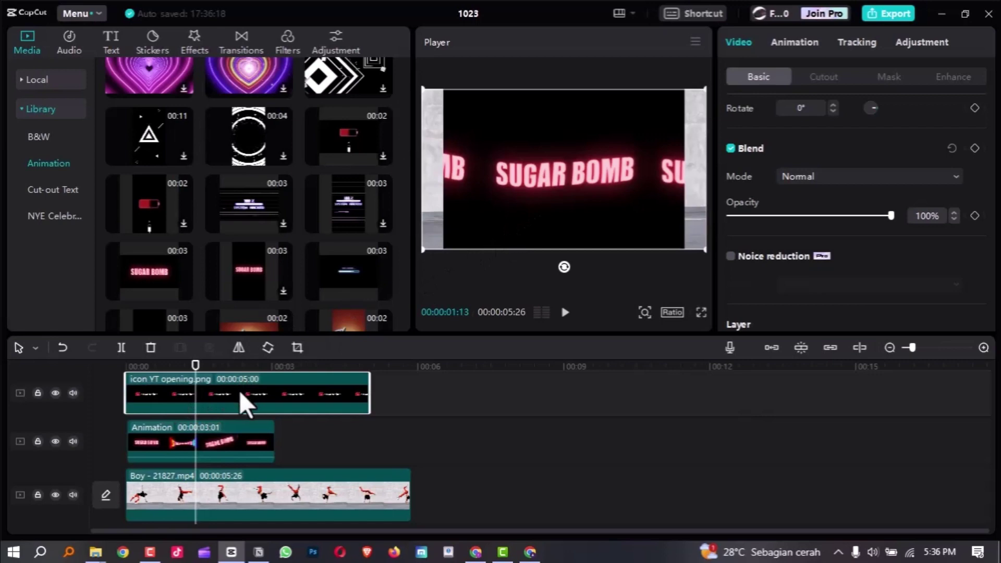
Set the icon YT opening.png clip to layer 2 so the logo displays in front of the Sugar Bomb animation.
left_click(337, 438)
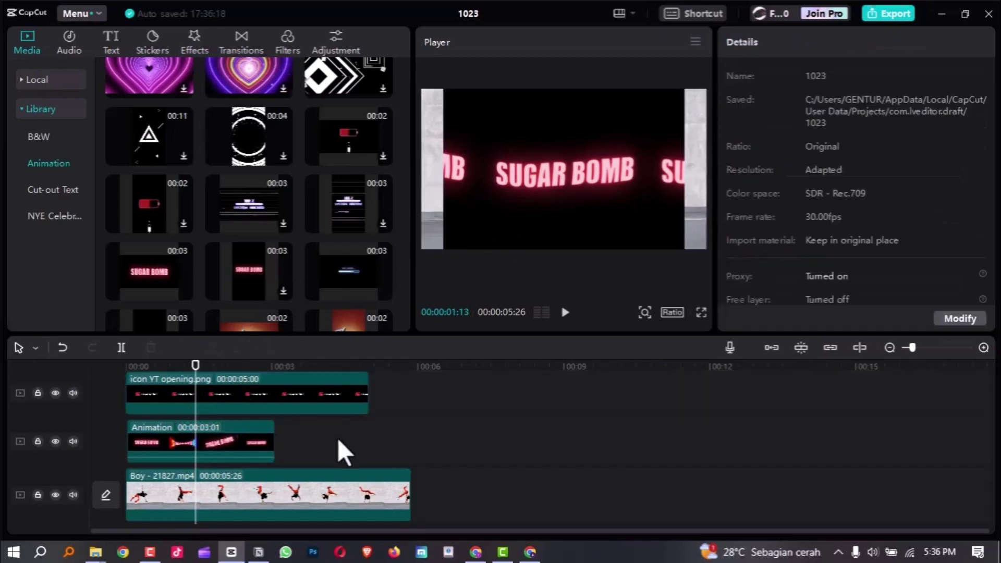
left_click(221, 420)
left_click(209, 389)
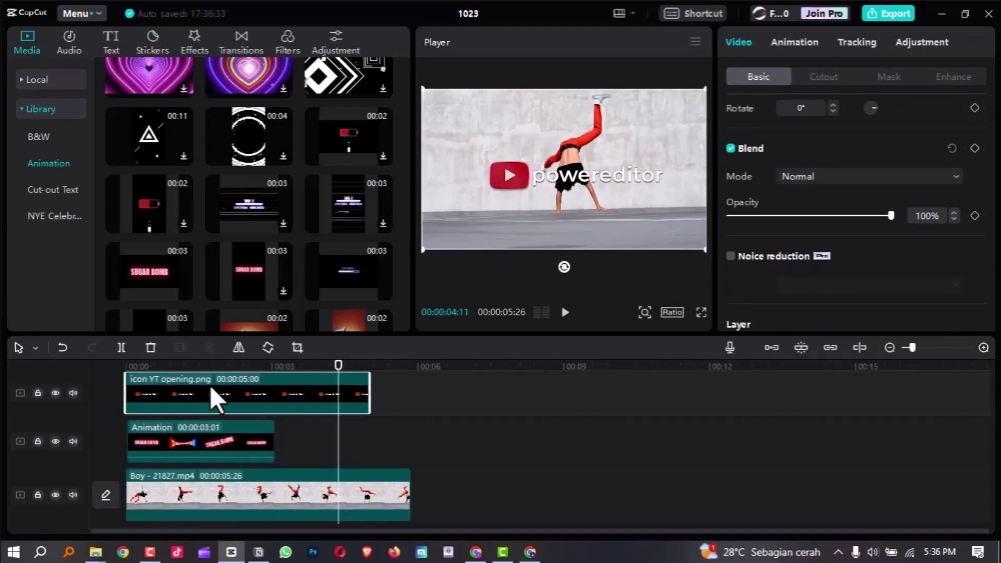
left_click_drag(337, 365, 208, 382)
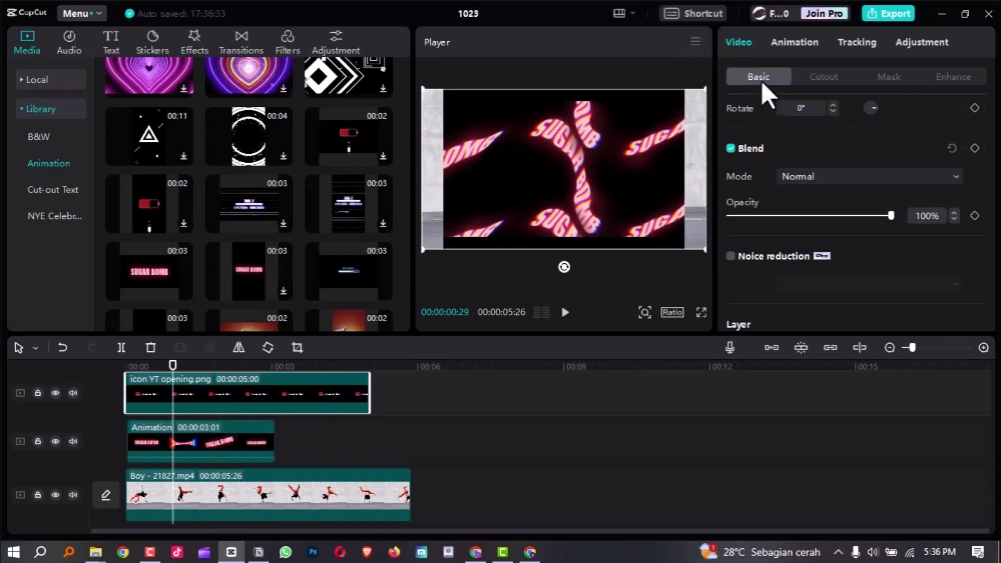
scroll(813, 185, "down", 4)
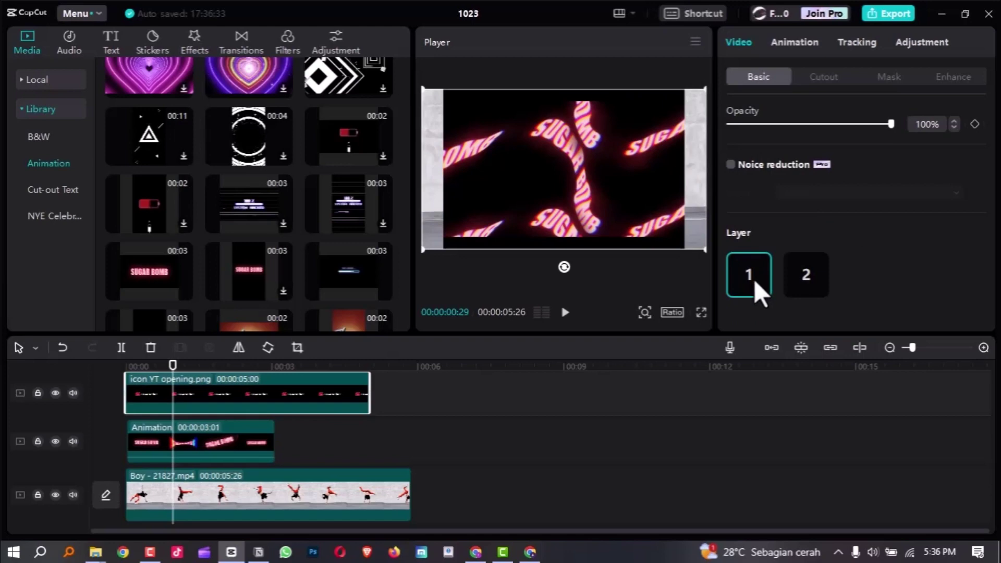
left_click(802, 274)
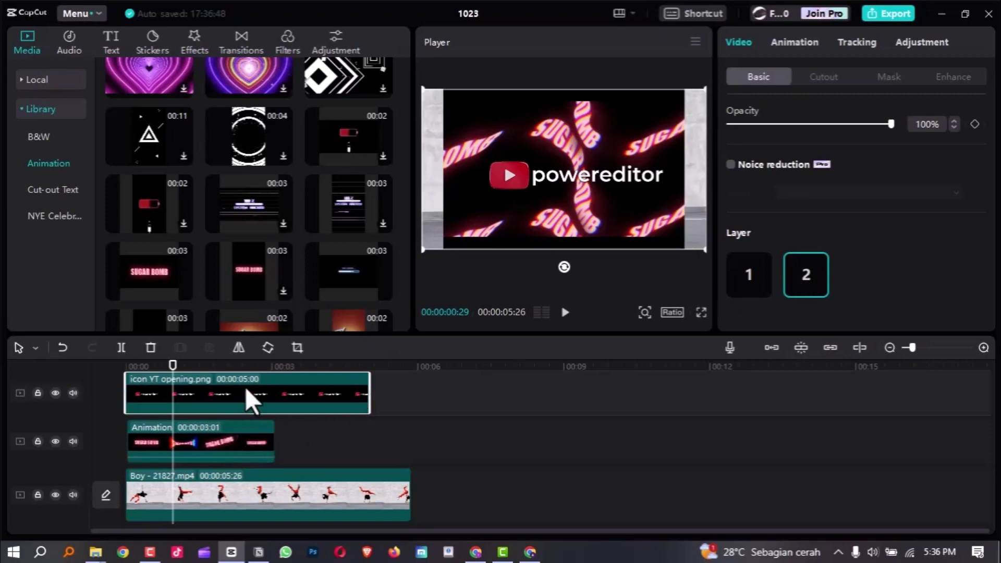
Add the horizontal Now Loading animation from the stock library to a new top track, starting at the beginning of the timeline.
scroll(285, 470, "up", 1)
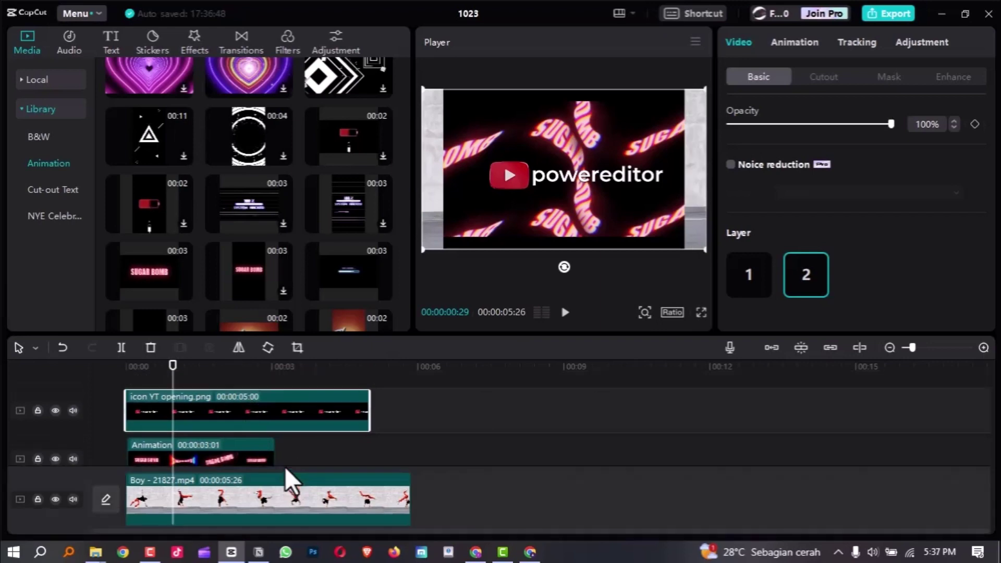
scroll(290, 478, "up", 1)
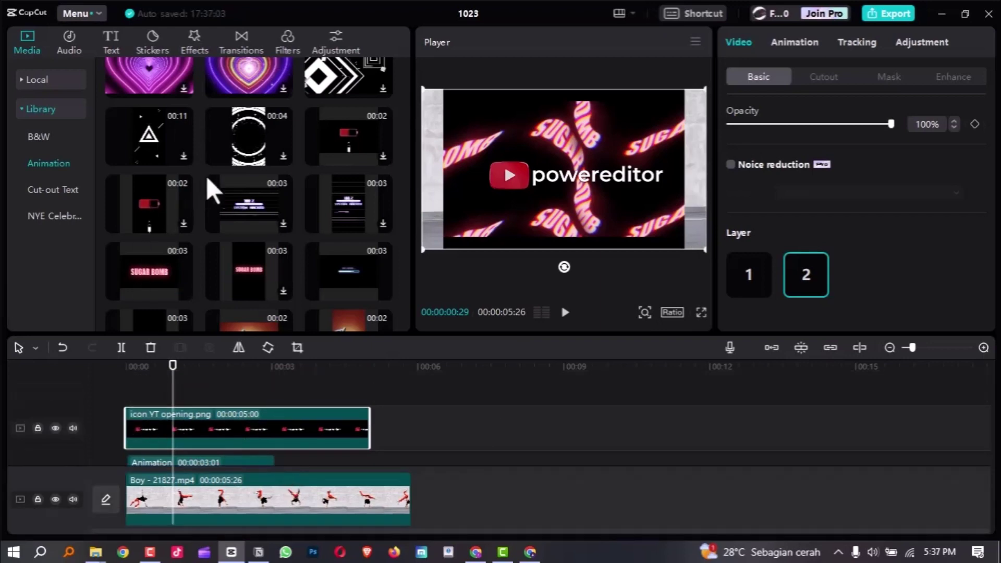
scroll(235, 189, "up", 1)
scroll(318, 185, "down", 1)
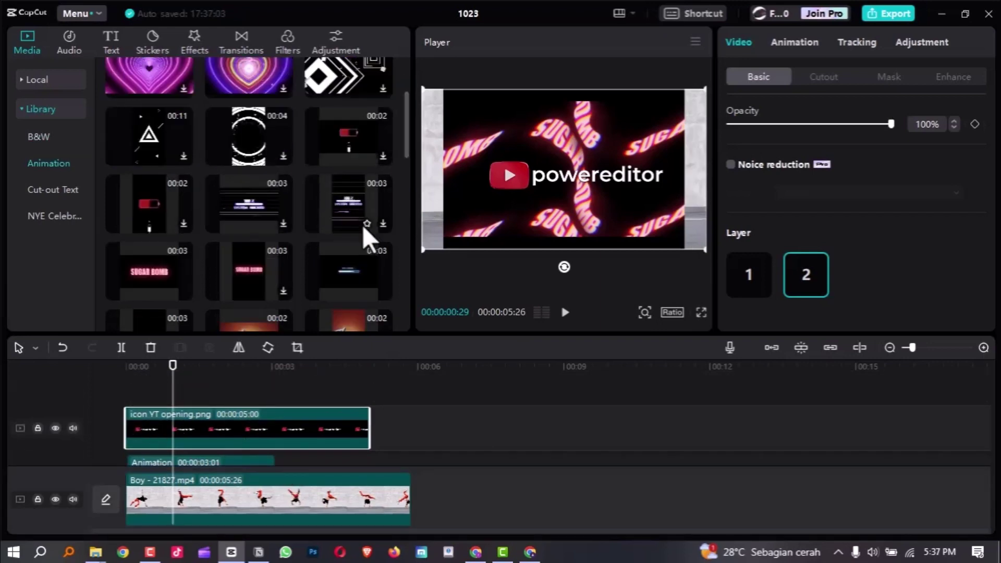
scroll(366, 237, "down", 1)
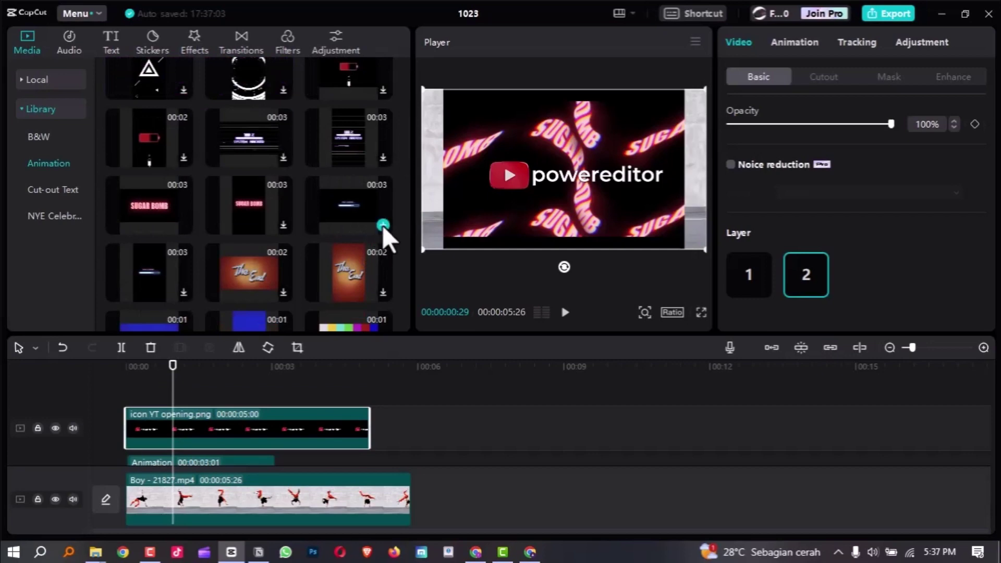
left_click(383, 225)
left_click_drag(198, 430, 161, 379)
scroll(164, 390, "down", 2)
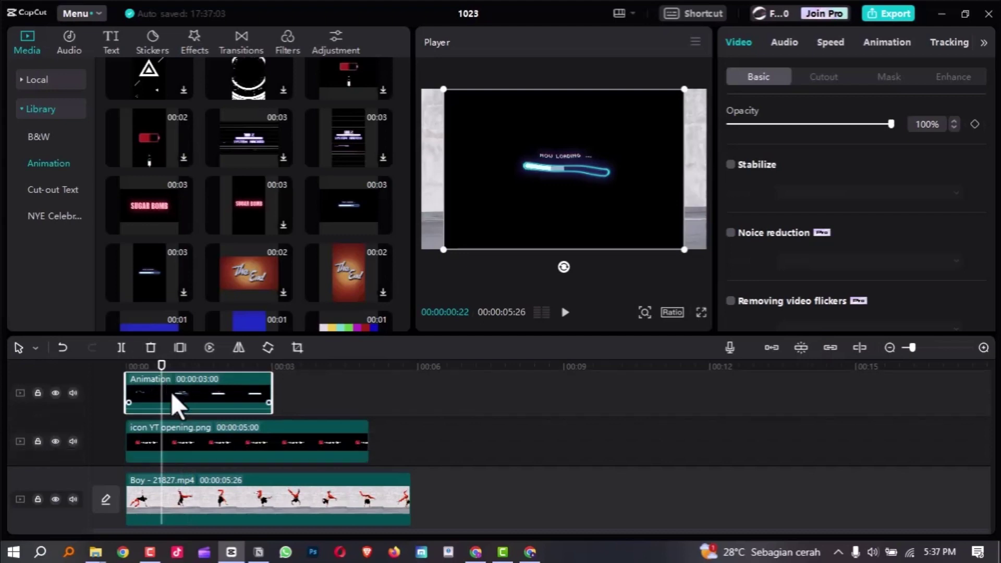
Move the icon YT opening.png clip to the track above the Now Loading animation and set it to layer 3.
scroll(195, 433, "up", 1)
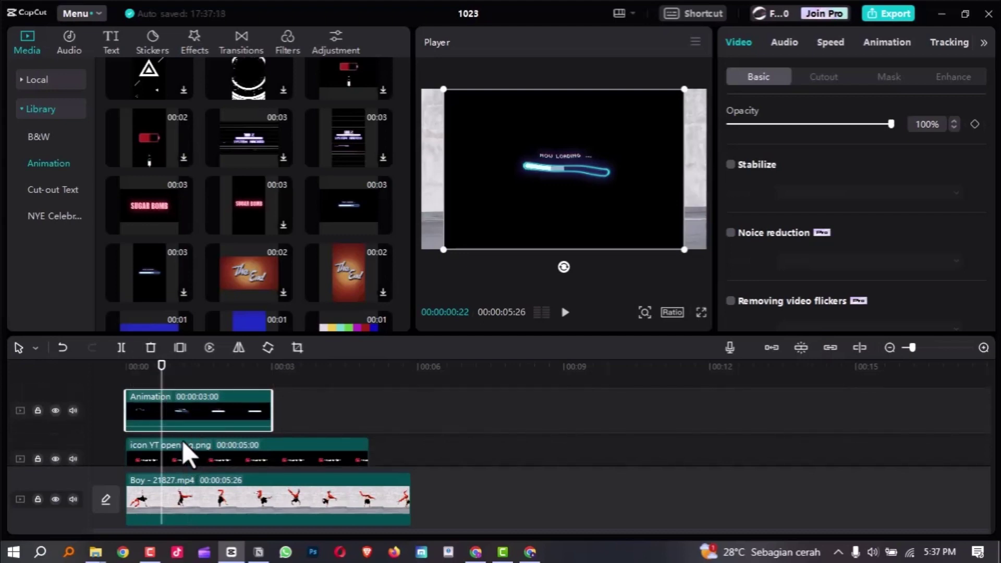
left_click_drag(183, 444, 178, 383)
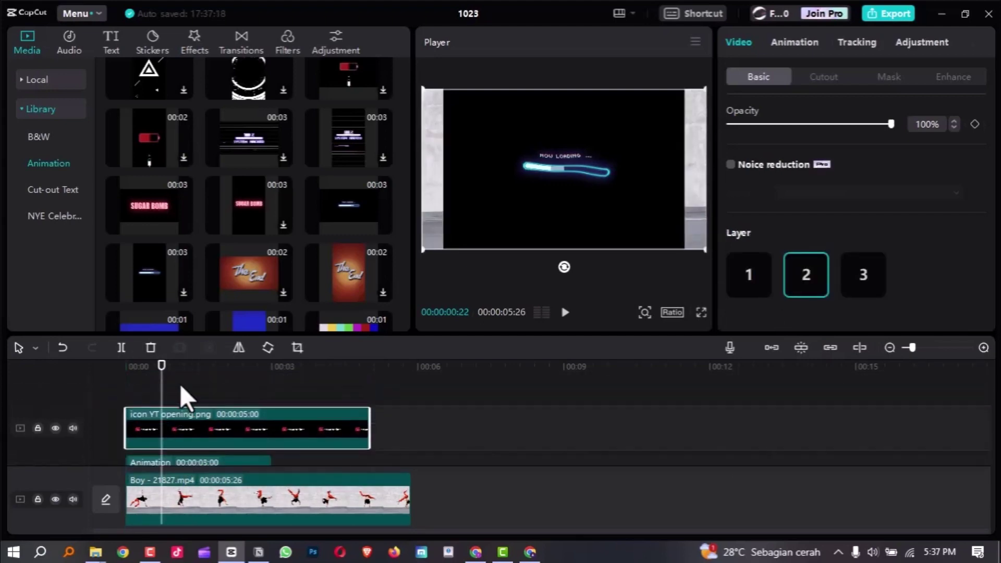
scroll(181, 386, "down", 1)
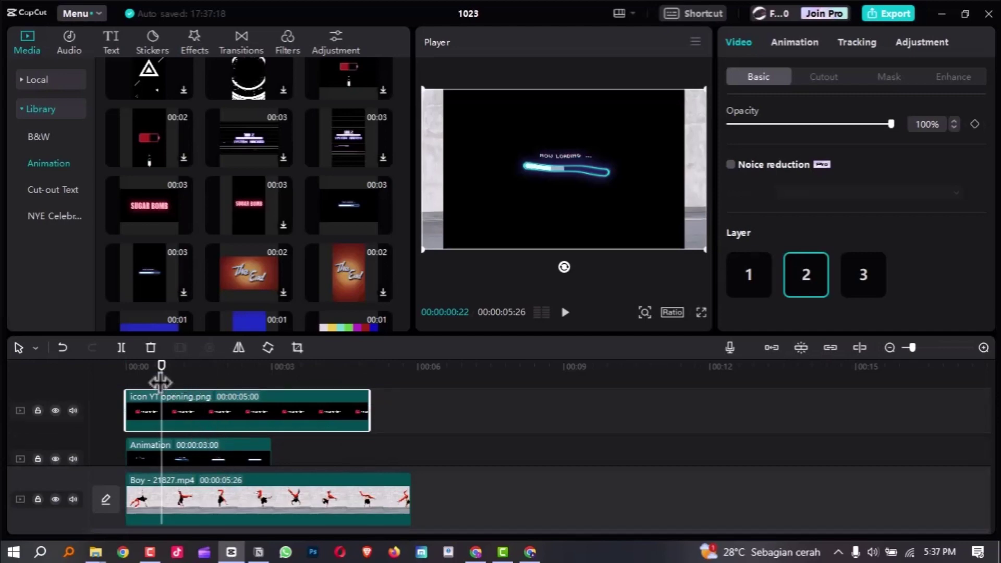
mouse_move(161, 371)
left_mouse_down()
mouse_move(197, 382)
mouse_move(178, 380)
left_mouse_up()
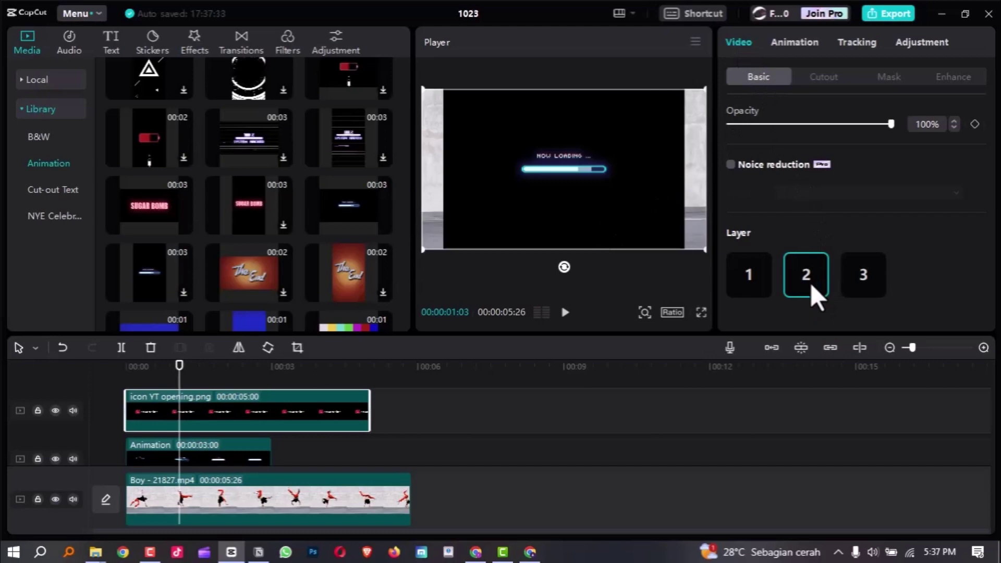
left_click(866, 277)
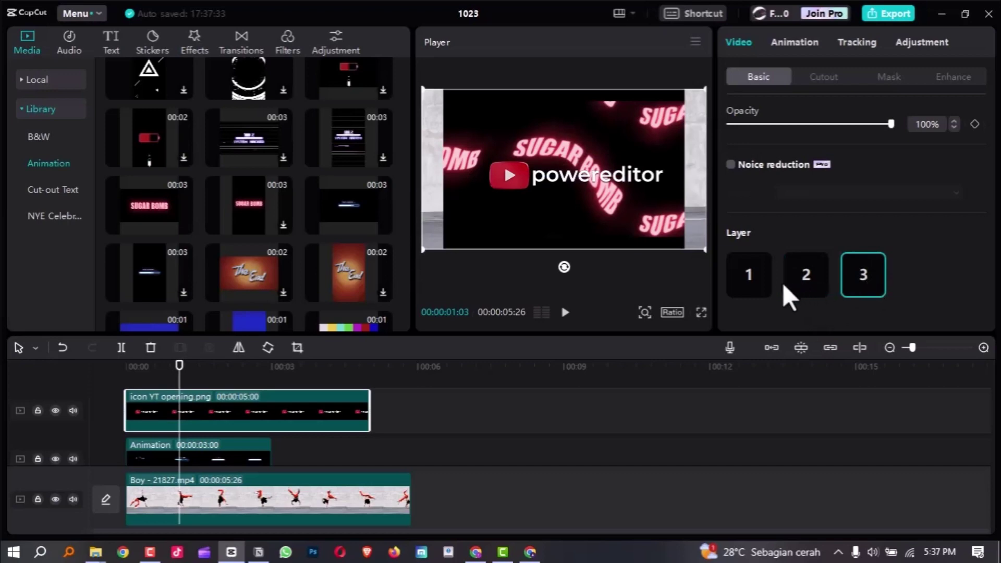
Examine the stacked timeline tracks to compare the order of the logo, the two animations and the Boy video.
scroll(279, 436, "down", 2)
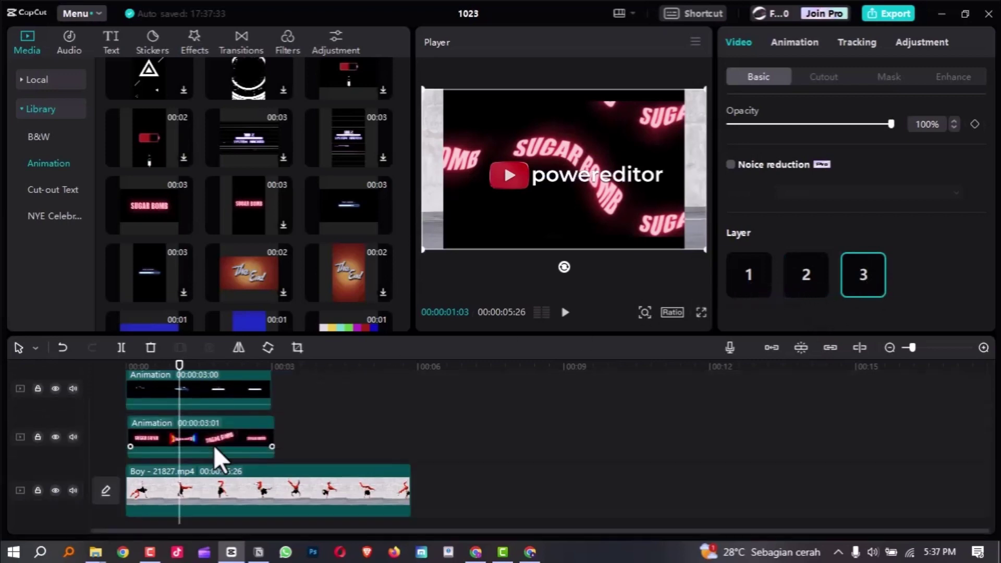
scroll(187, 419, "up", 2)
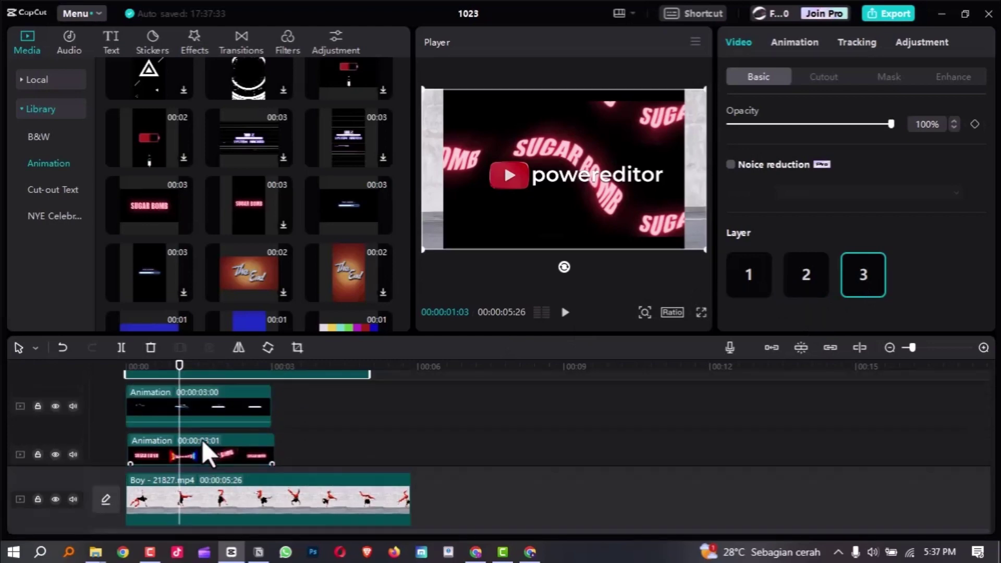
scroll(242, 433, "up", 1)
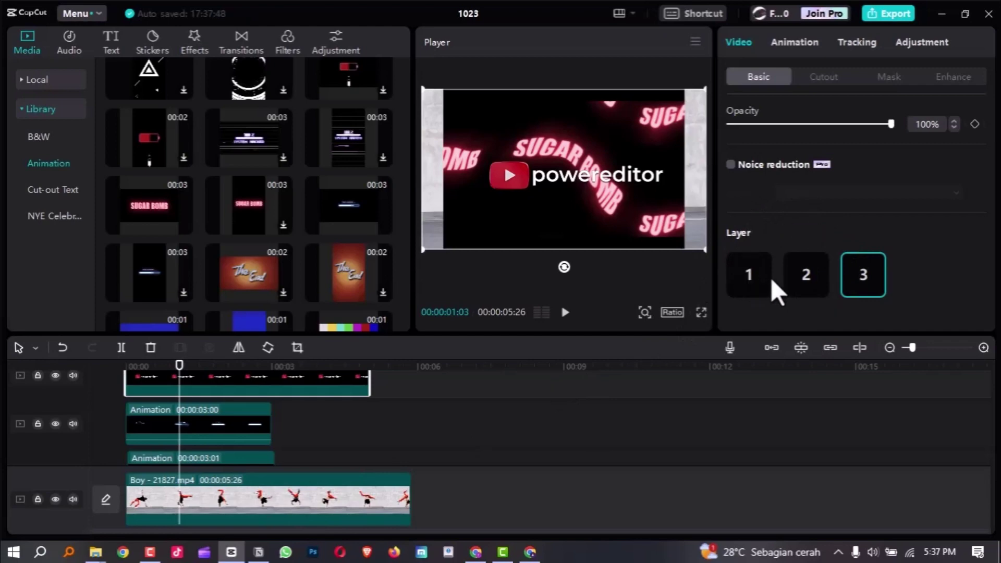
key("Delete")
left_click(172, 458)
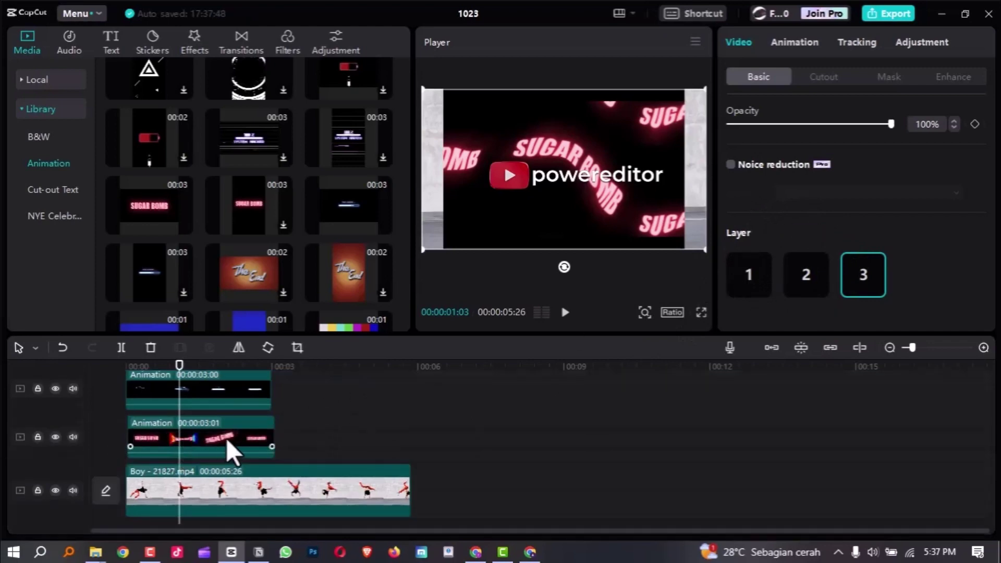
key("ctrl+z")
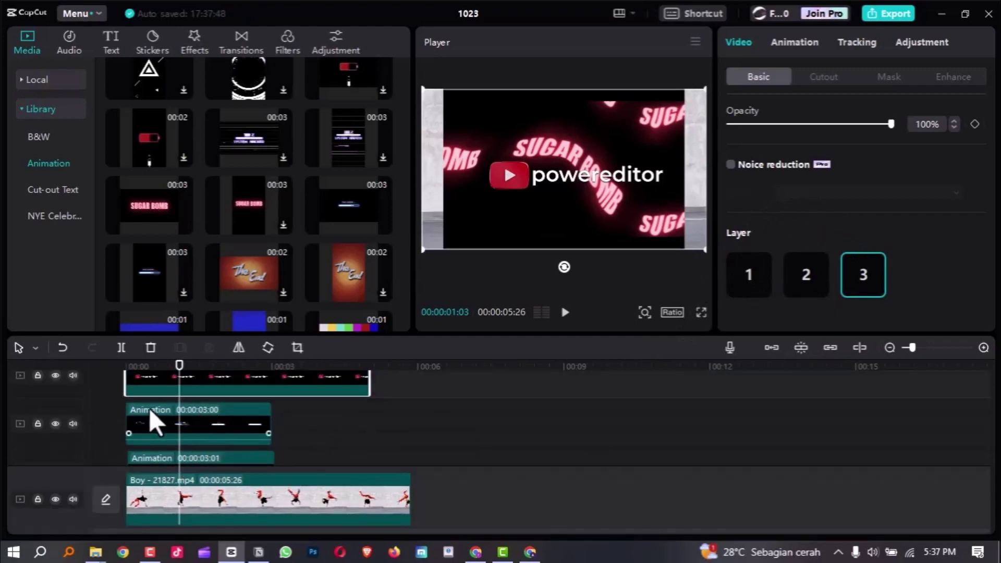
key("ctrl+z")
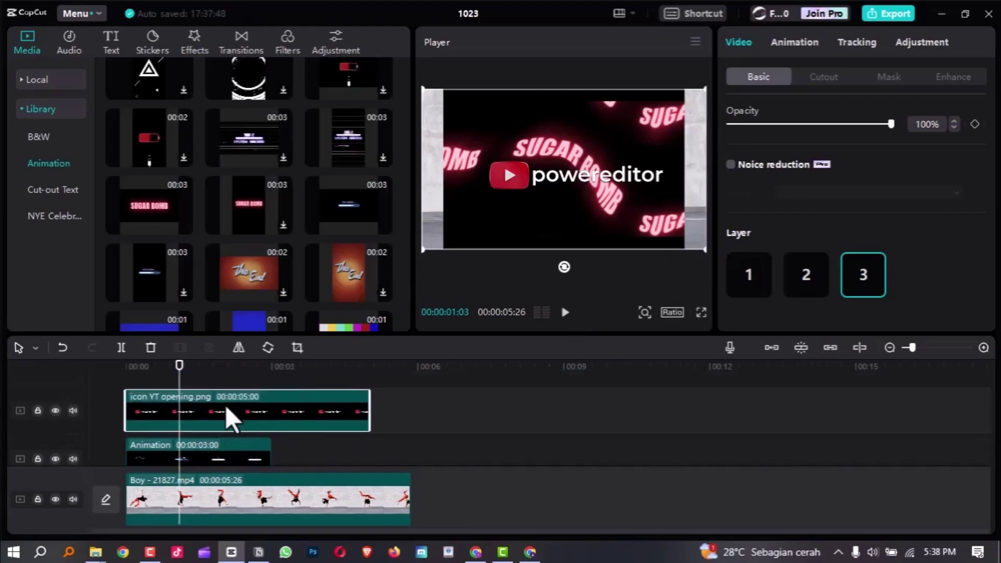
scroll(222, 402, "up", 1)
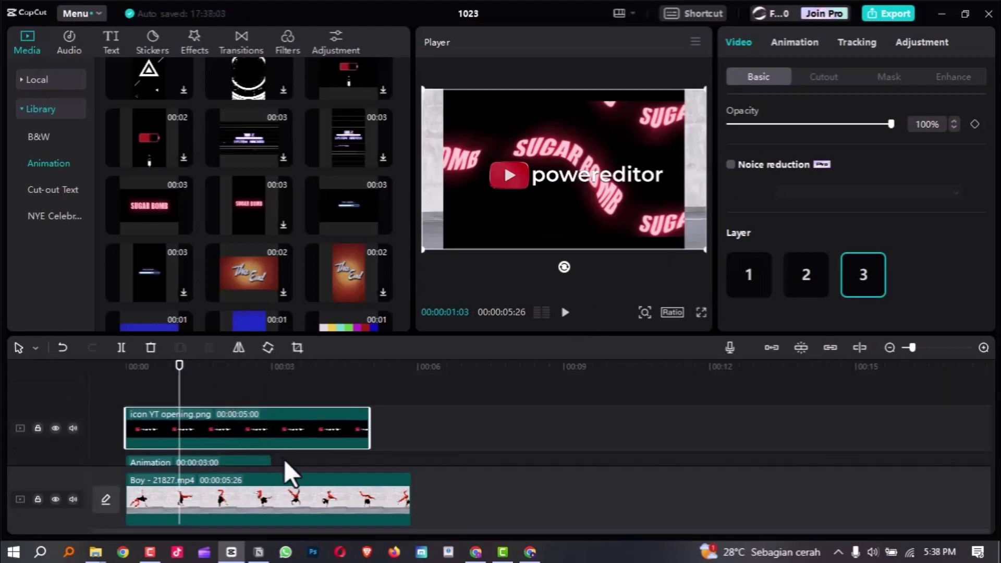
scroll(302, 469, "down", 2)
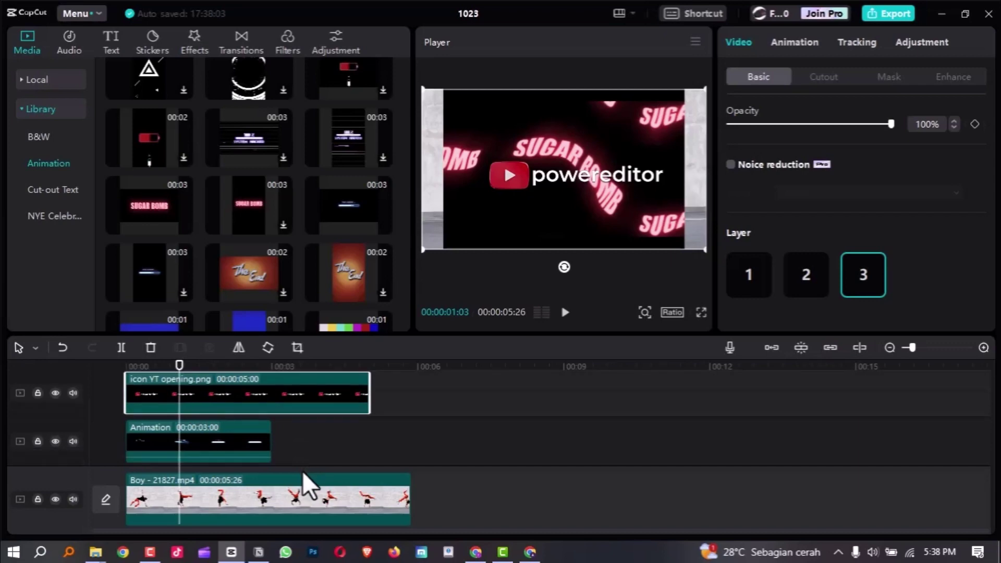